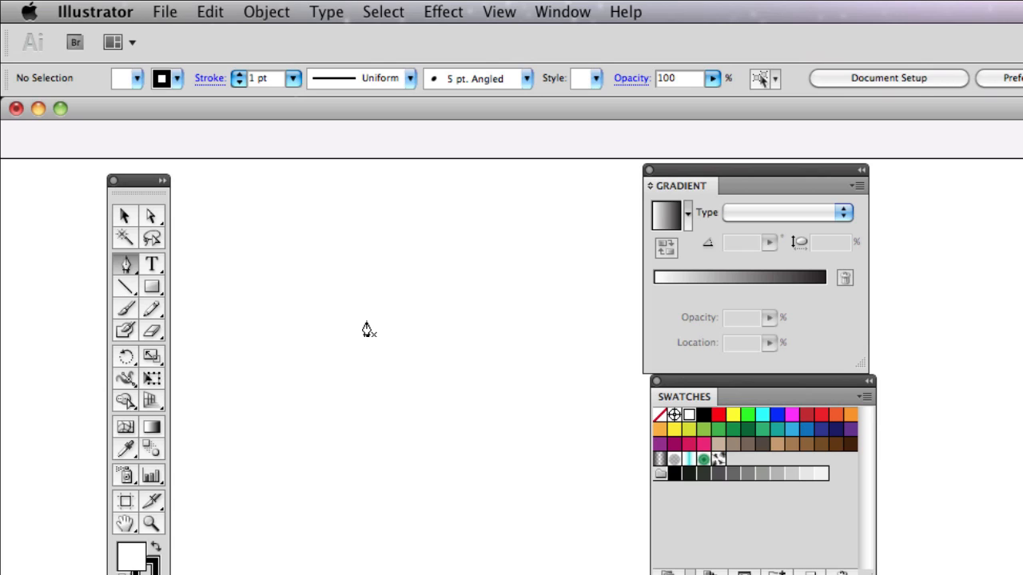
pyautogui.press('super')
pyautogui.click(126, 218)
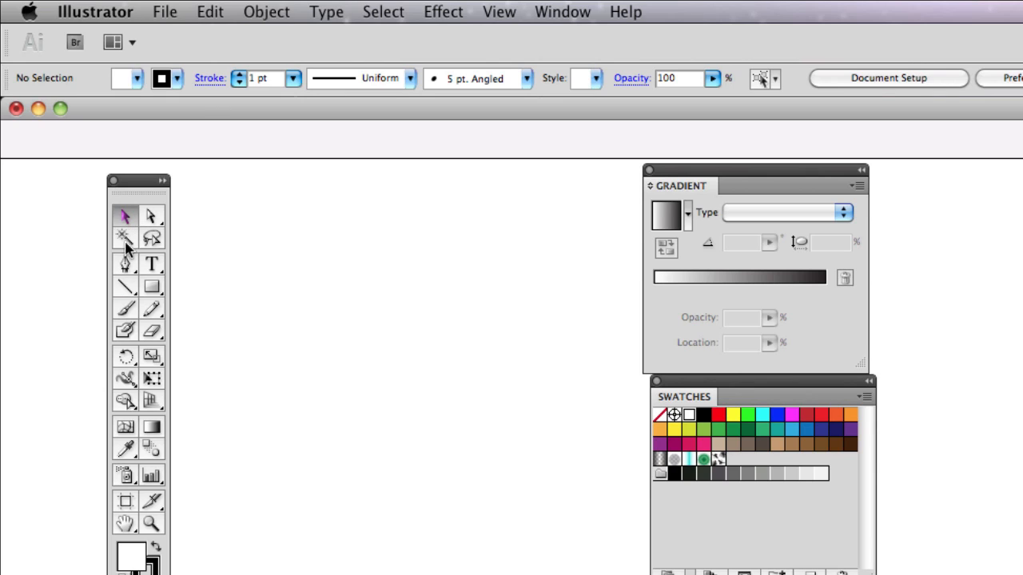
pyautogui.click(125, 264)
pyautogui.press('super')
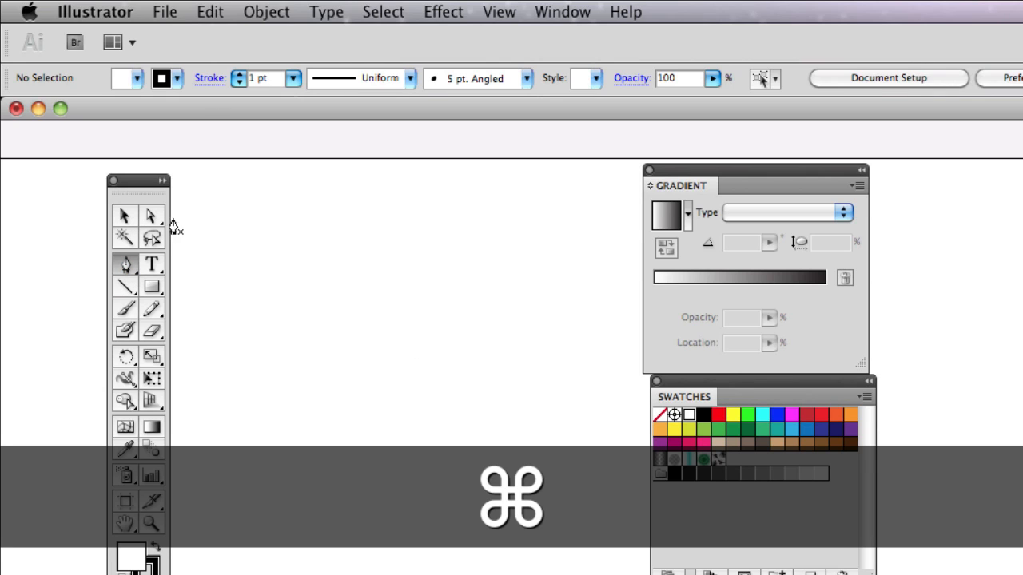
pyautogui.click(152, 216)
pyautogui.click(125, 265)
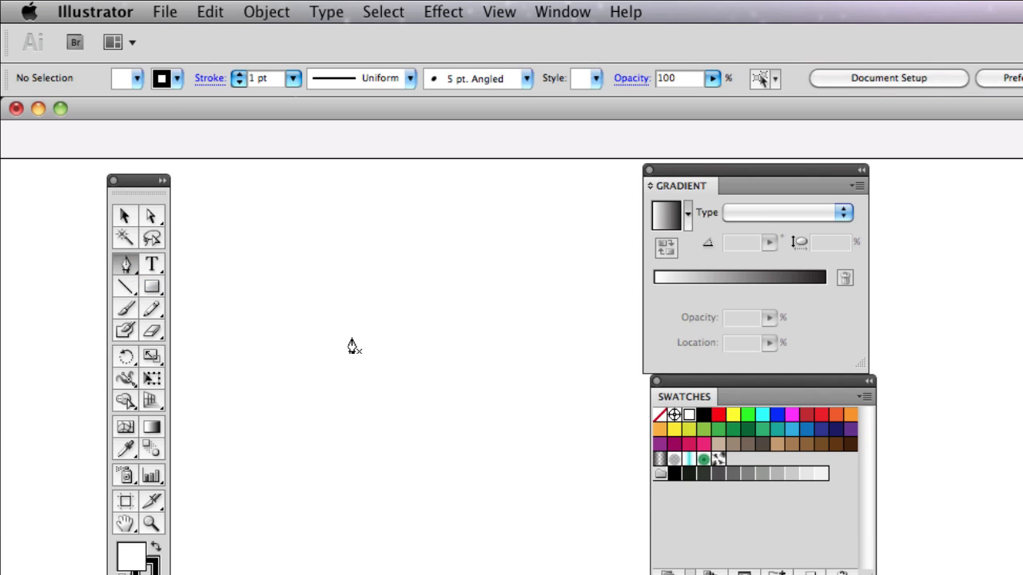
pyautogui.press('super')
pyautogui.press('super')
# Set the stroke weight to 2 pt and tear off the Pen tool group as a floating palette beside the toolbox.
pyautogui.click(238, 73)
pyautogui.moveTo(131, 262); pyautogui.dragTo(358, 292)
pyautogui.moveTo(231, 266); pyautogui.dragTo(301, 221)
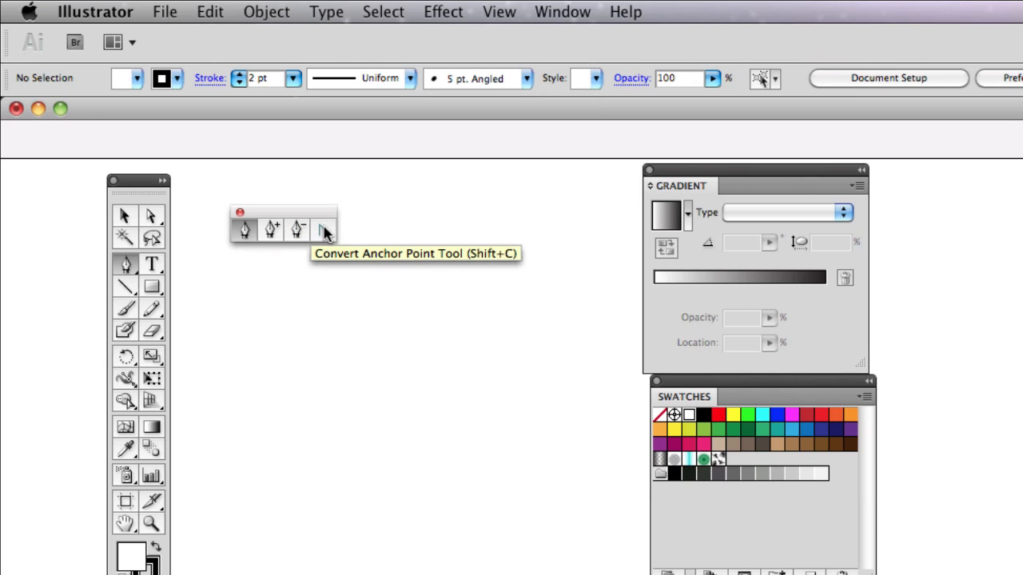
pyautogui.moveTo(316, 209); pyautogui.dragTo(307, 195)
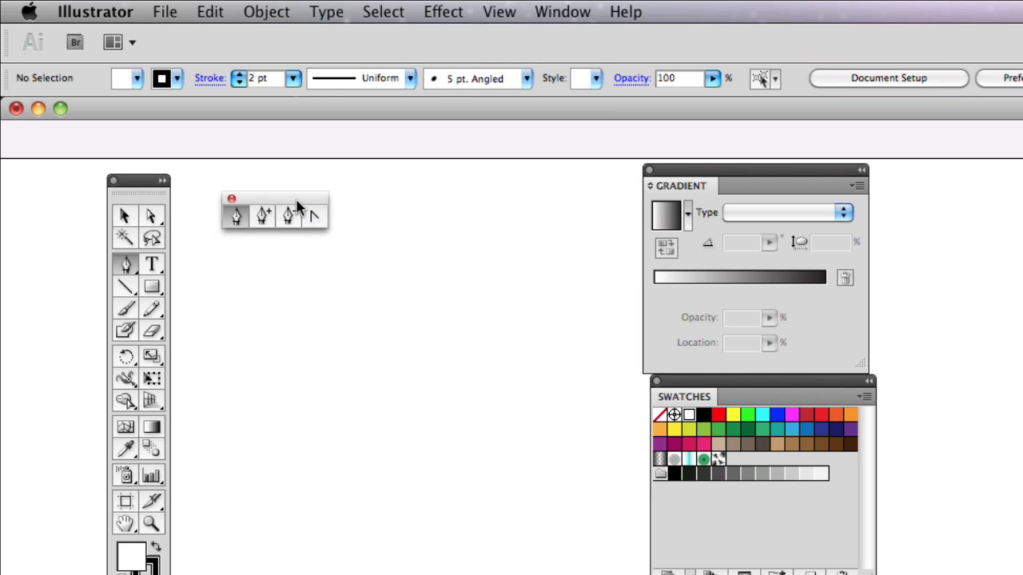
# Draw an open zigzag path of straight segments with the Pen tool, forming three peaks and a fourth point down the right side.
pyautogui.click(297, 346)
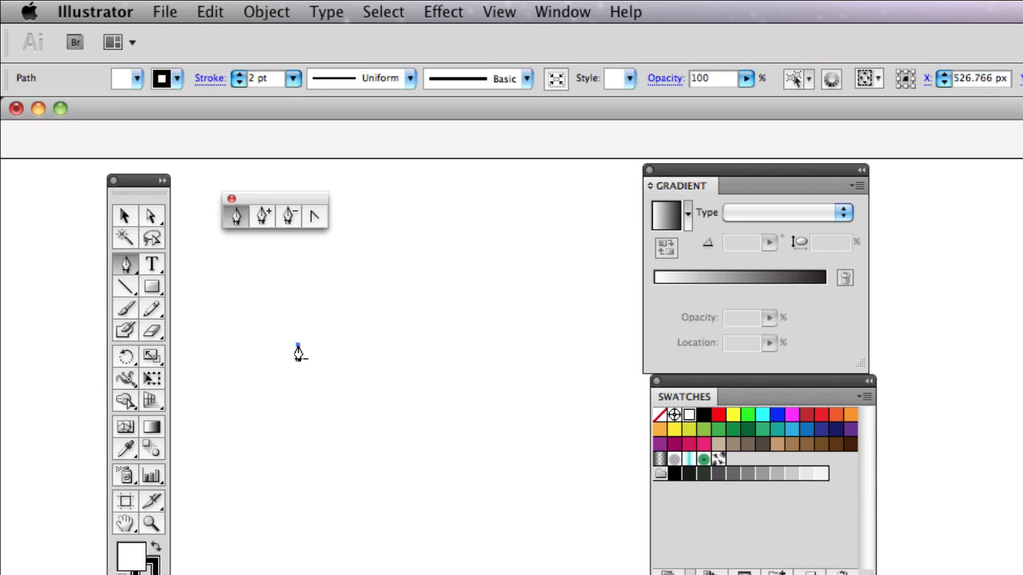
pyautogui.click(399, 269)
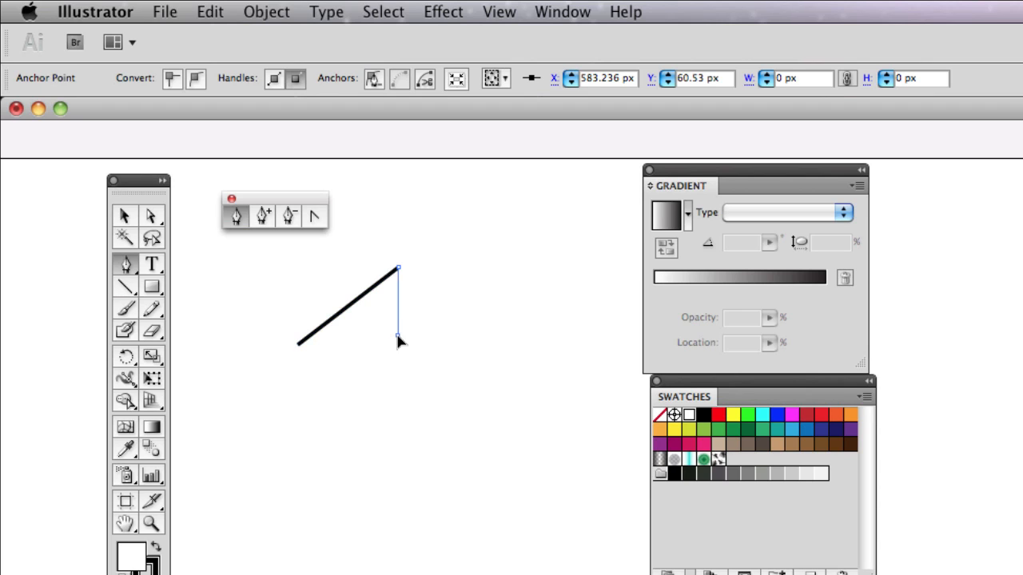
pyautogui.click(397, 338)
pyautogui.click(473, 278)
pyautogui.click(453, 364)
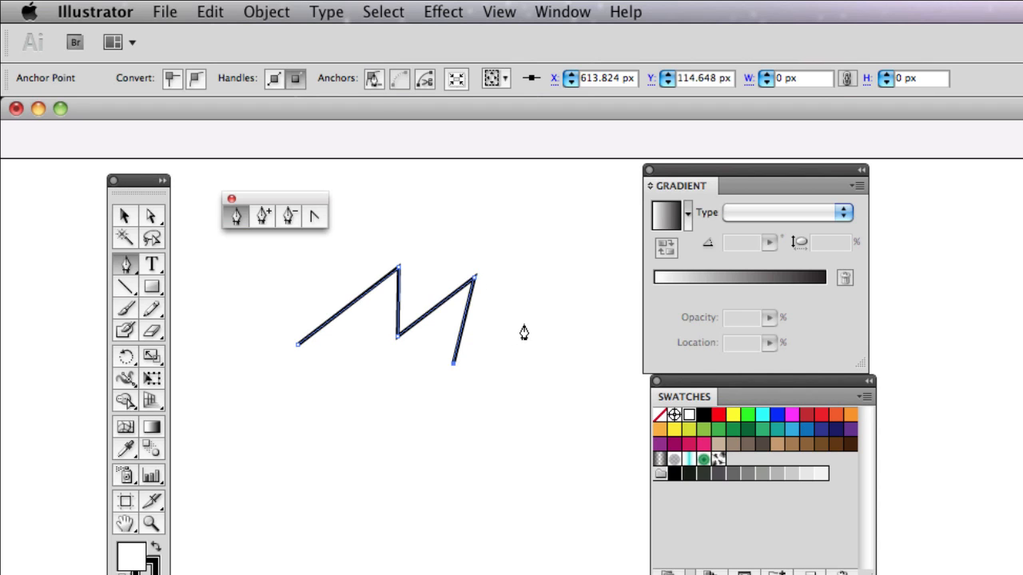
pyautogui.click(524, 323)
pyautogui.click(468, 407)
pyautogui.click(537, 421)
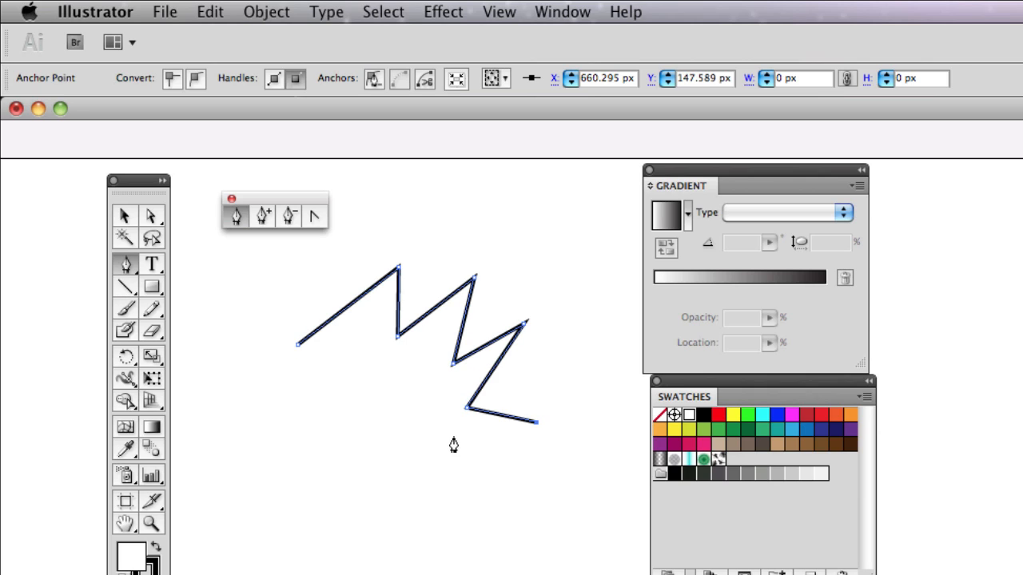
# Continue the path with straight segments around the lower right, along the bottom and back up at the lower left, leaving it open.
pyautogui.click(446, 457)
pyautogui.click(514, 516)
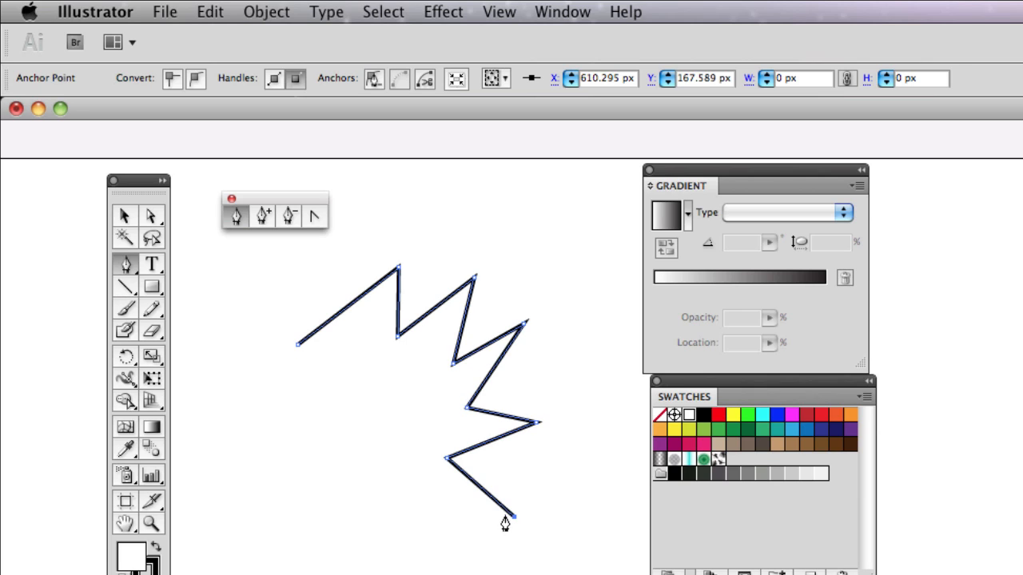
pyautogui.click(409, 512)
pyautogui.click(346, 523)
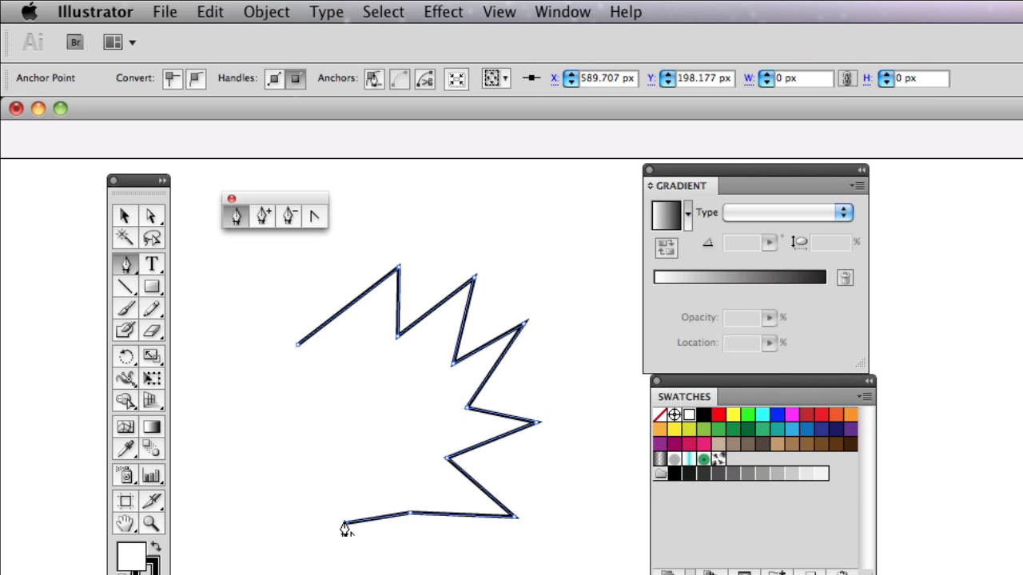
pyautogui.click(304, 491)
pyautogui.click(335, 467)
pyautogui.click(360, 443)
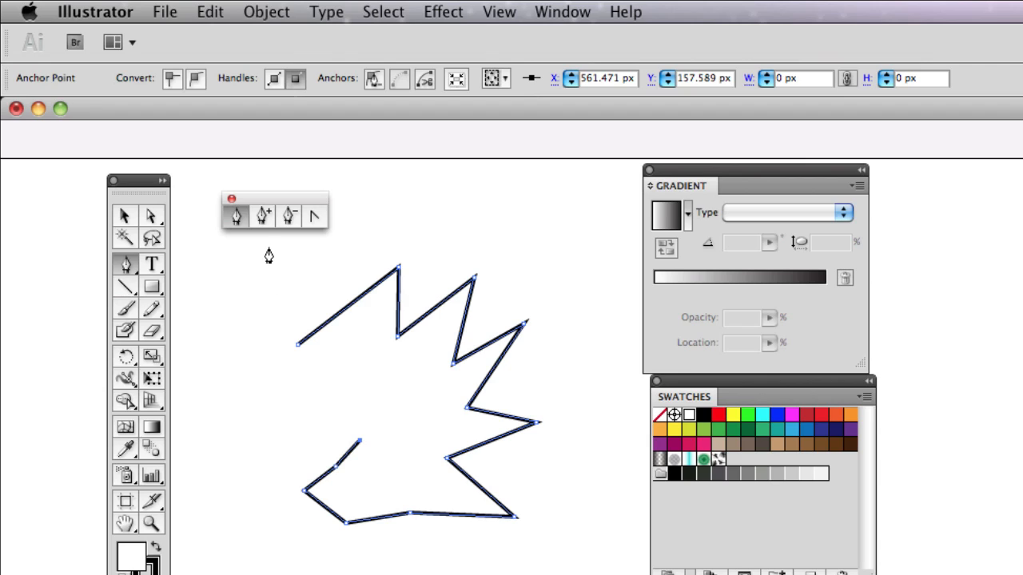
# Add anchor points along the path's upper segments and move them to form extra dents and corners between the peaks.
pyautogui.click(349, 307)
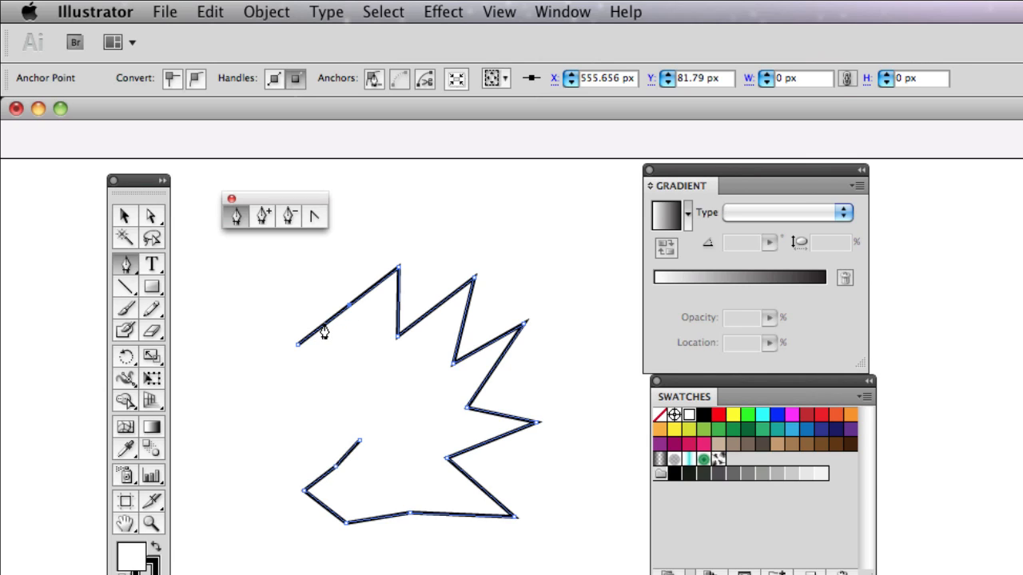
pyautogui.click(325, 324)
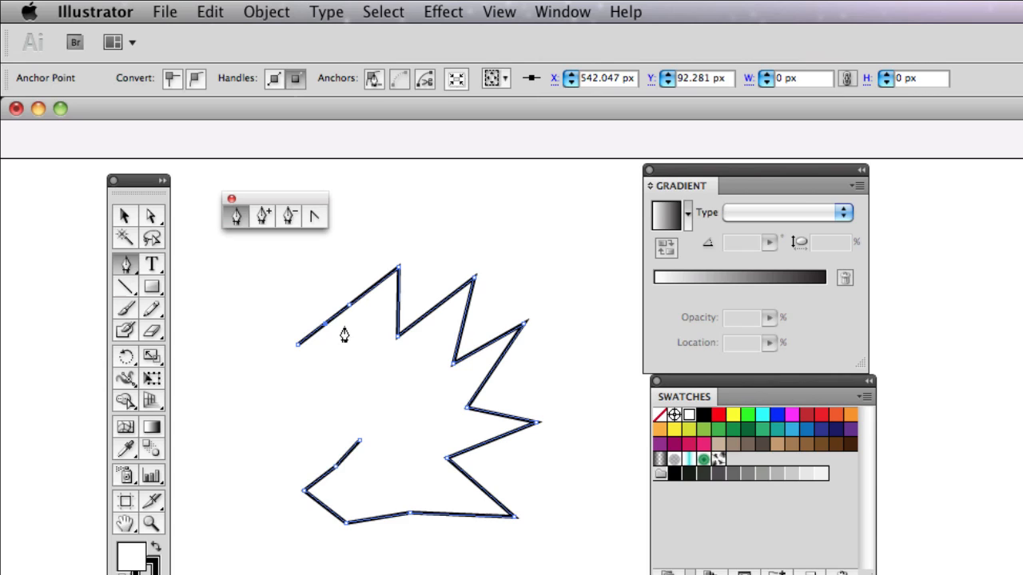
pyautogui.click(433, 312)
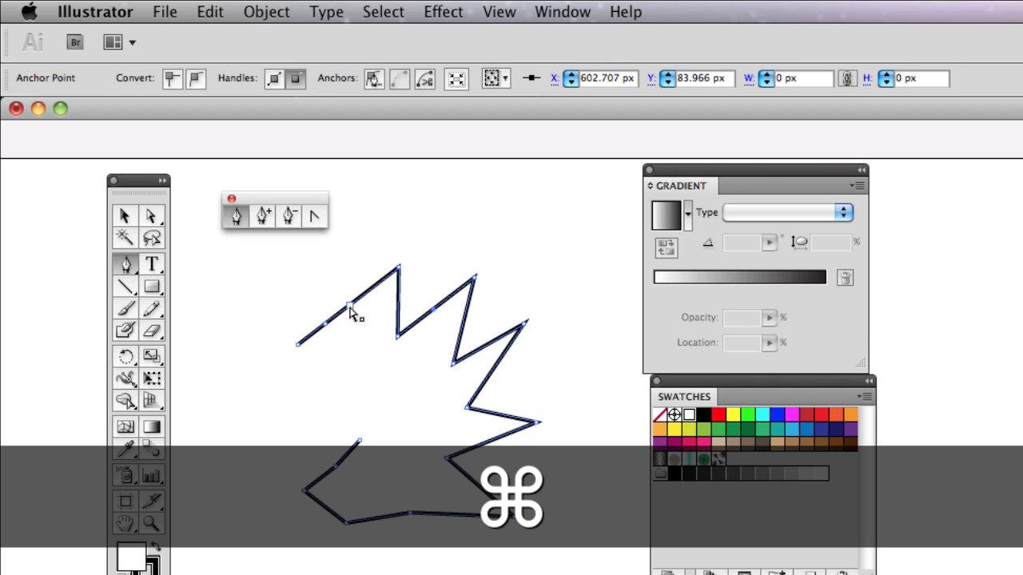
pyautogui.moveTo(353, 311); pyautogui.dragTo(364, 360)
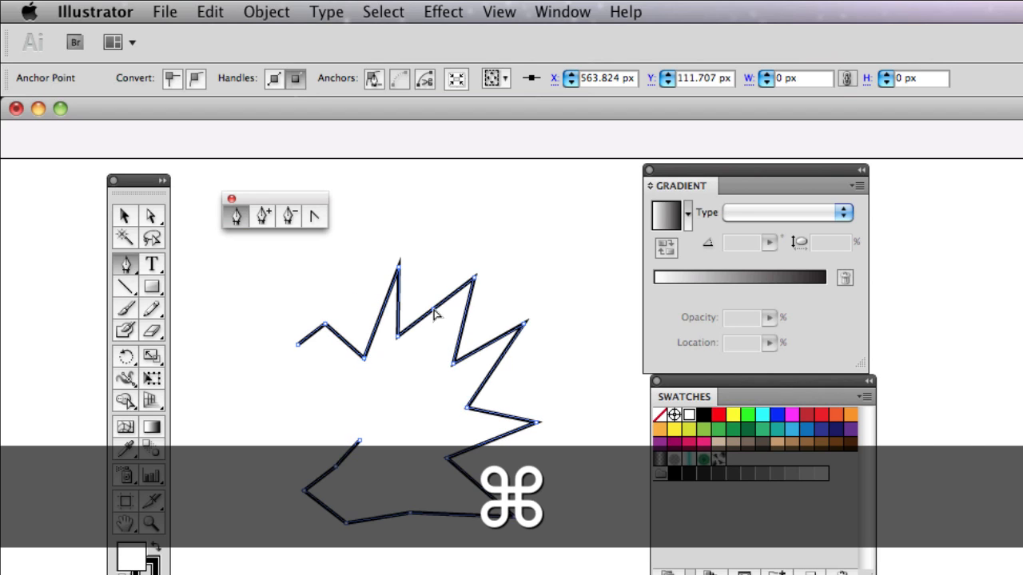
pyautogui.moveTo(435, 310); pyautogui.dragTo(488, 319)
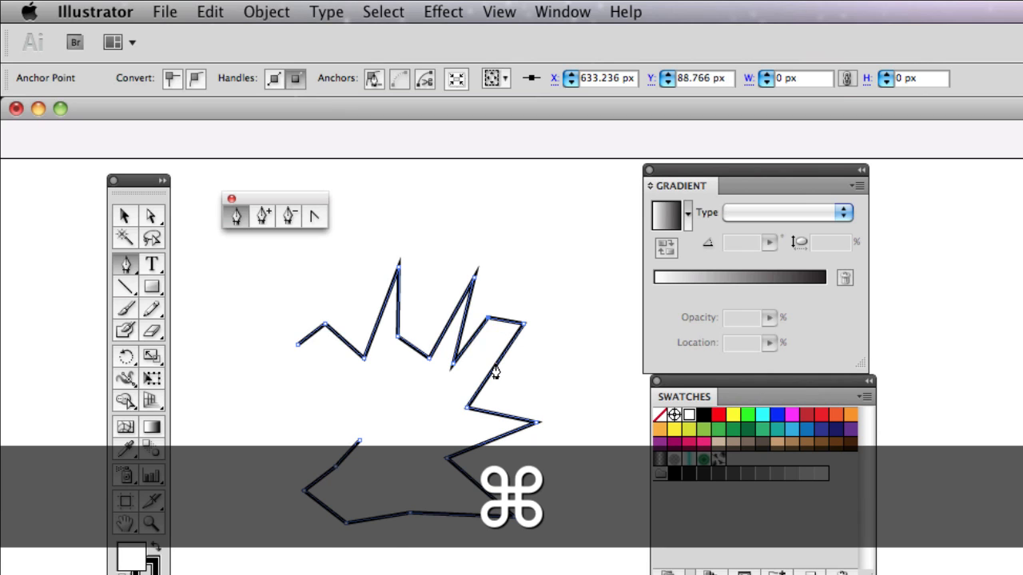
# Add an anchor point on each of two right-side segments, moving the first slightly inward and the second up into a peak.
pyautogui.click(496, 365)
pyautogui.moveTo(496, 365)
pyautogui.mouseDown()
pyautogui.moveTo(495, 354)
pyautogui.moveTo(479, 362)
pyautogui.mouseUp()
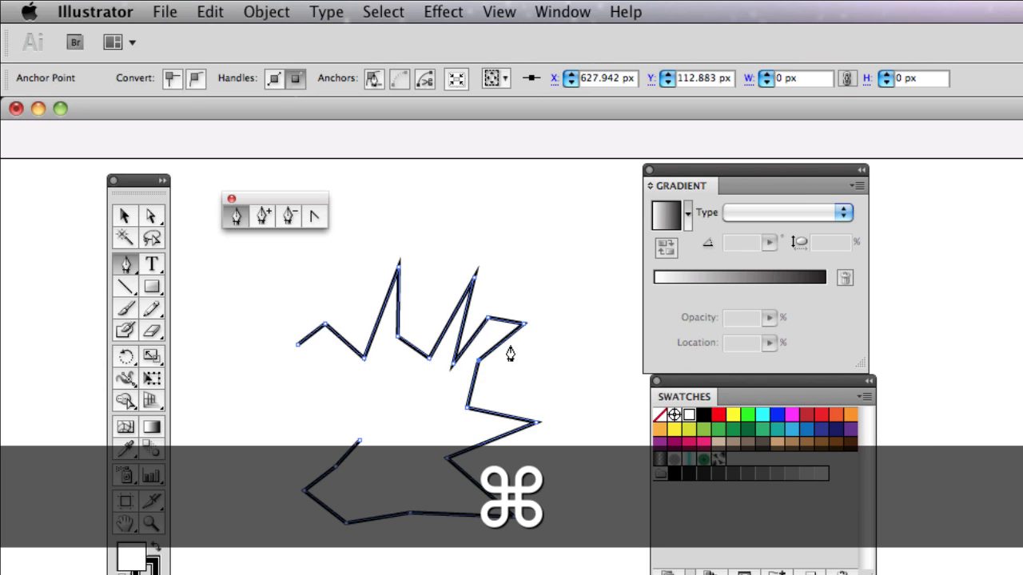
pyautogui.click(499, 423)
pyautogui.moveTo(500, 424); pyautogui.dragTo(506, 358)
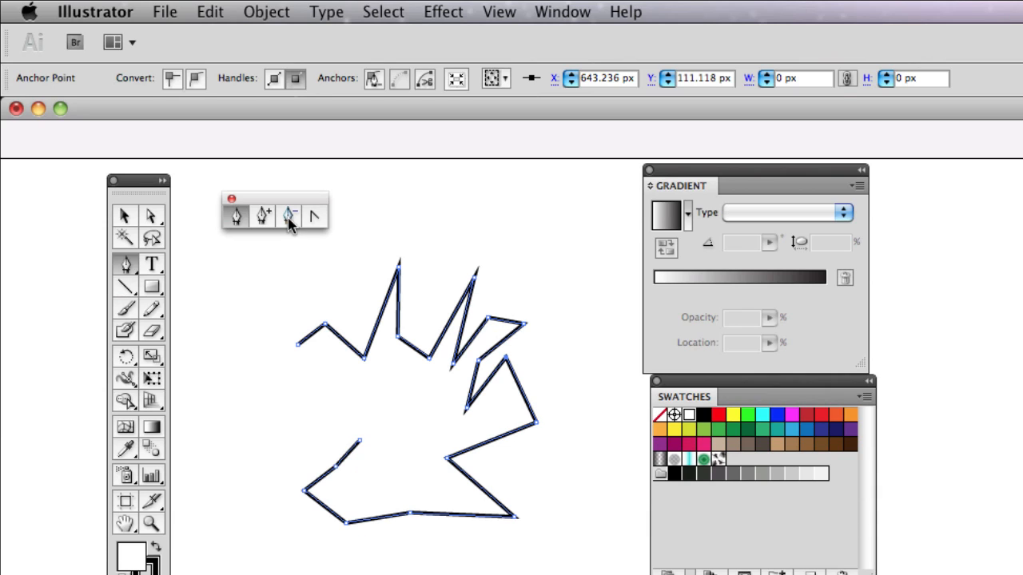
# Delete three neighbouring anchor points on the path's right side, leaving one straight segment down to the lower inner corner.
pyautogui.click(536, 424)
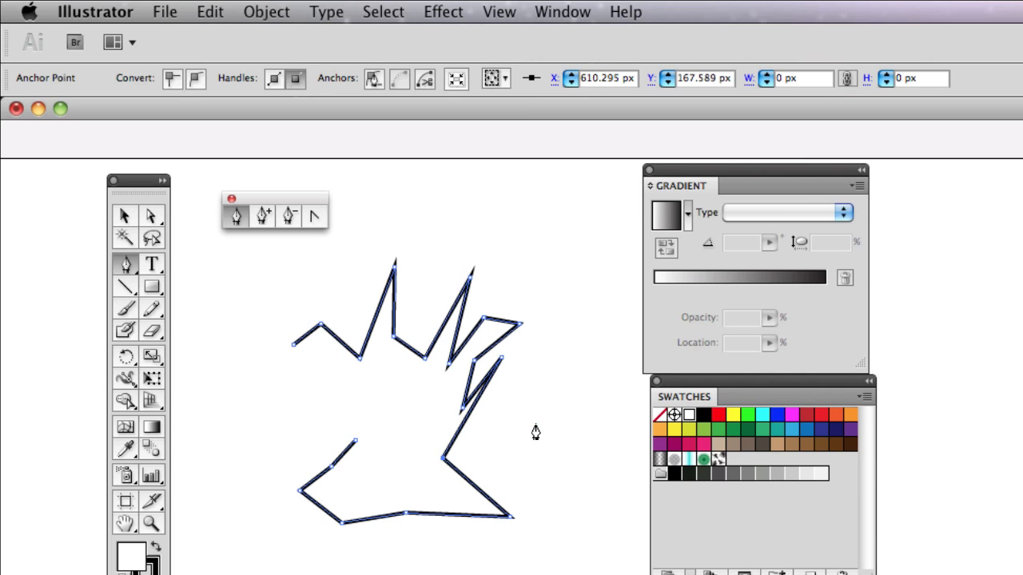
pyautogui.click(501, 359)
pyautogui.click(462, 411)
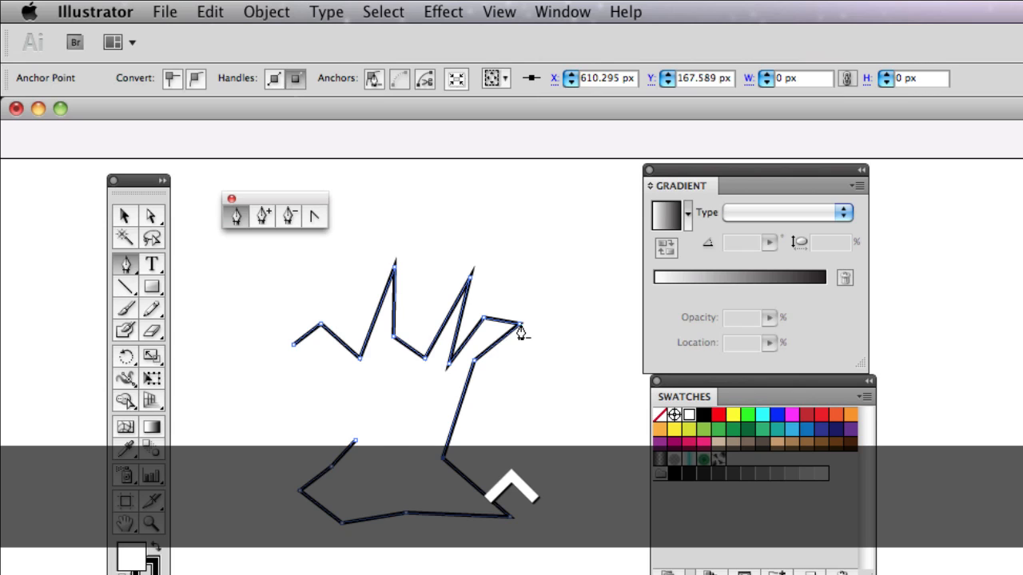
# Convert the upper-right and lower-right corner points to smooth curves by pulling out direction handles, and deselect the path.
pyautogui.press('alt')
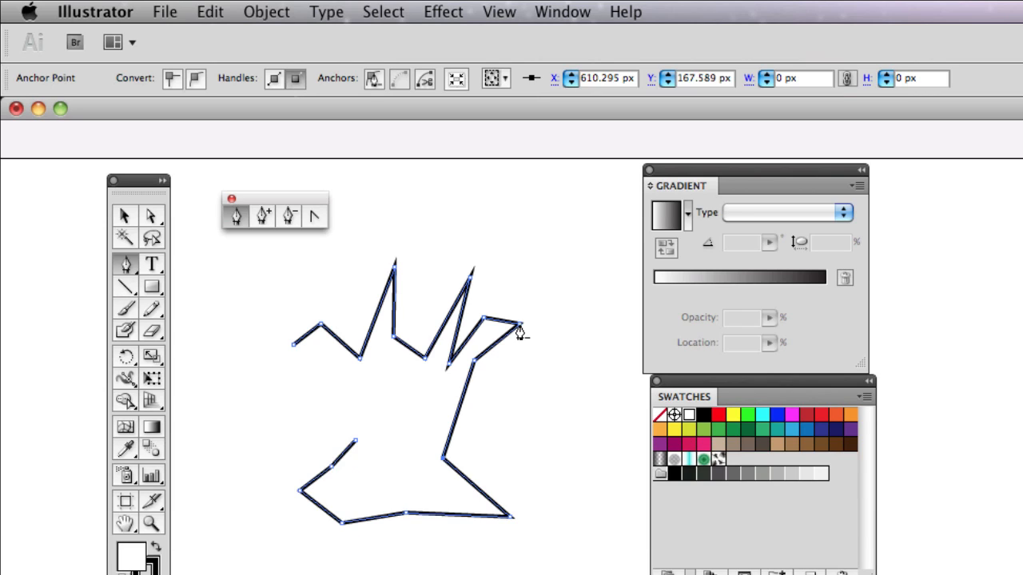
pyautogui.press('alt')
pyautogui.press('alt')
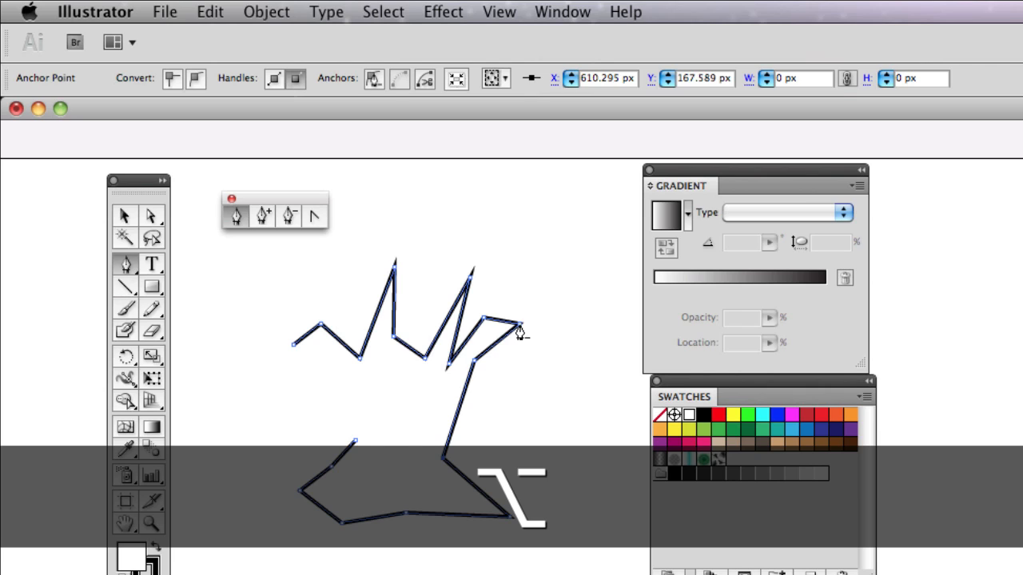
pyautogui.press('alt')
pyautogui.moveTo(519, 324); pyautogui.dragTo(523, 370)
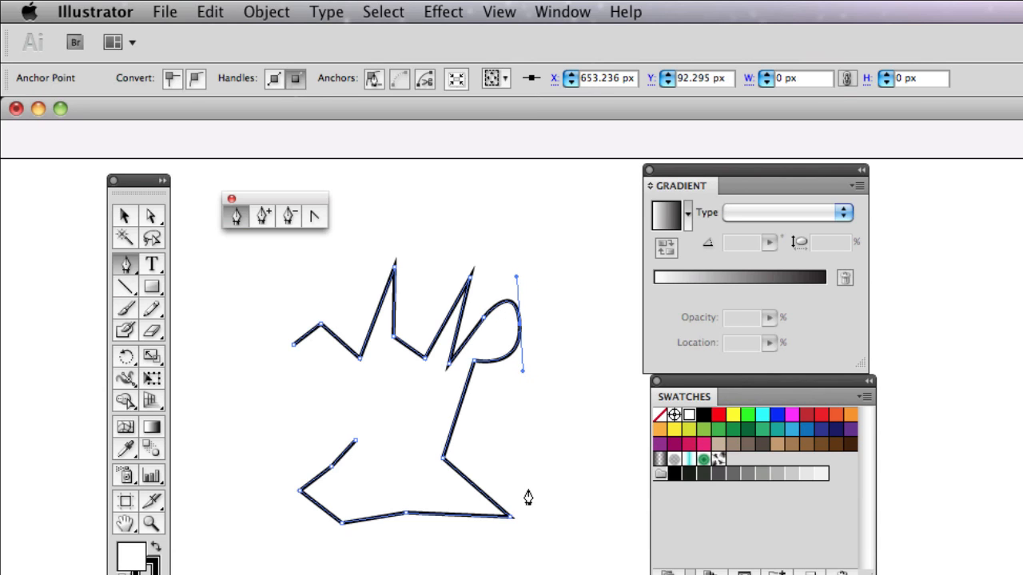
pyautogui.press('alt')
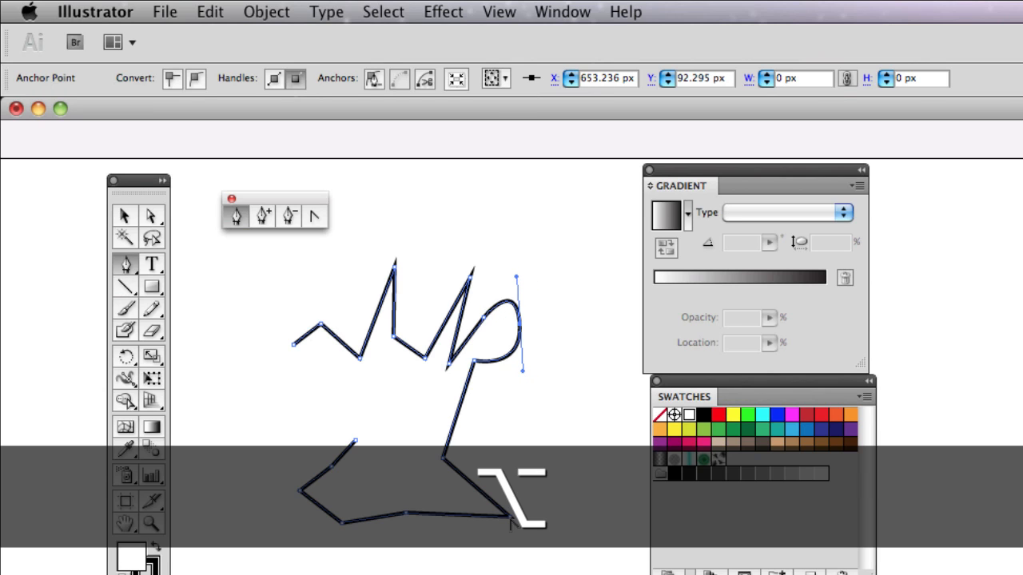
pyautogui.moveTo(511, 518); pyautogui.dragTo(435, 544)
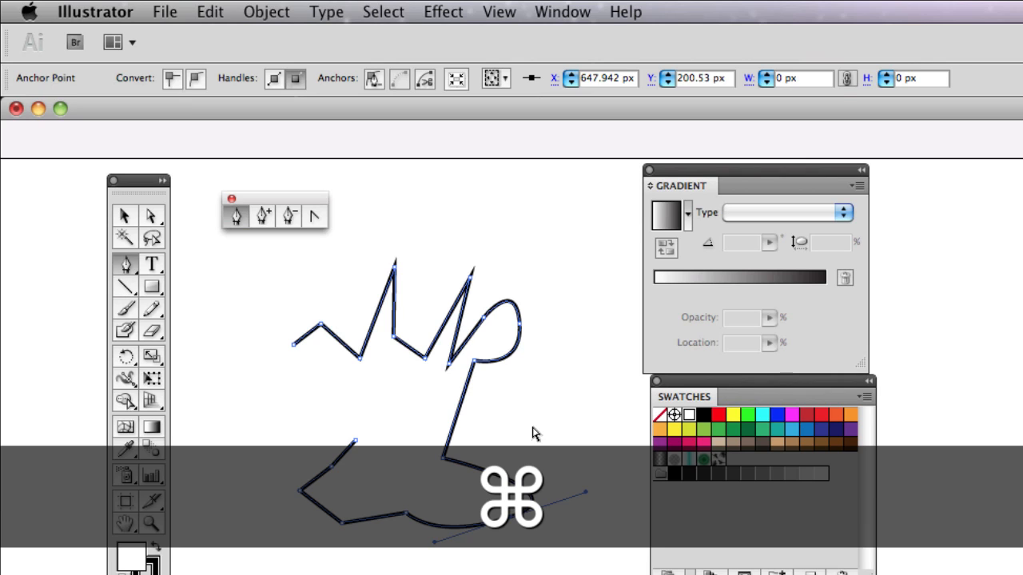
pyautogui.keyDown('super'); pyautogui.click(534, 434); pyautogui.keyUp('super')
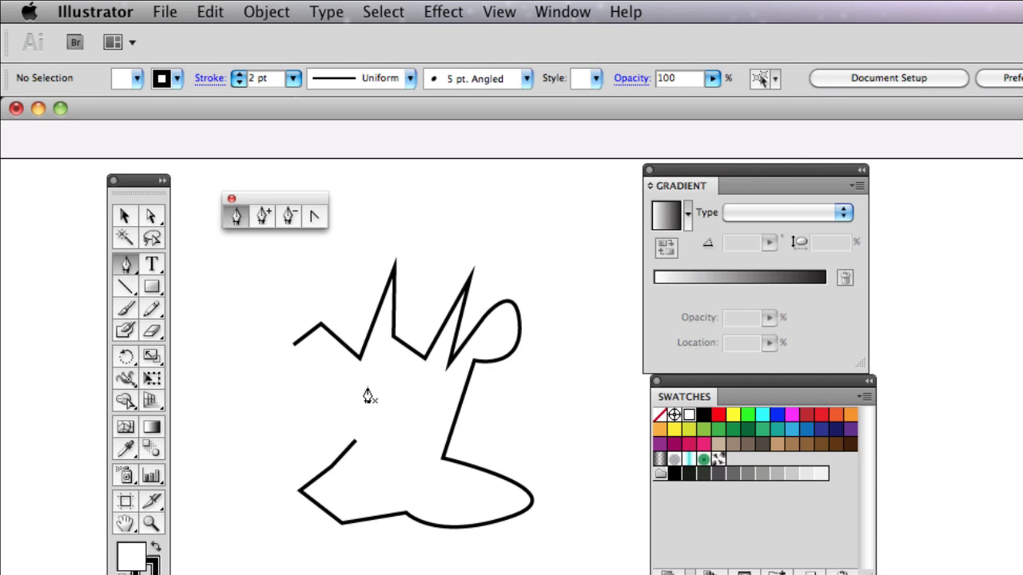
# Resume the path from its lower-left open end, add zigzag segments up the left side and close it at the starting point.
pyautogui.click(355, 441)
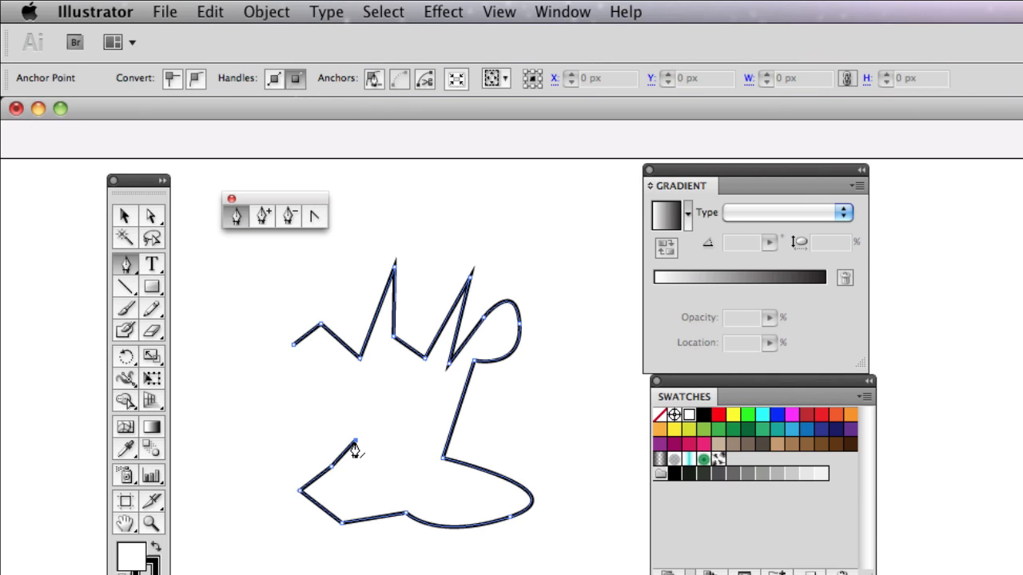
pyautogui.click(311, 450)
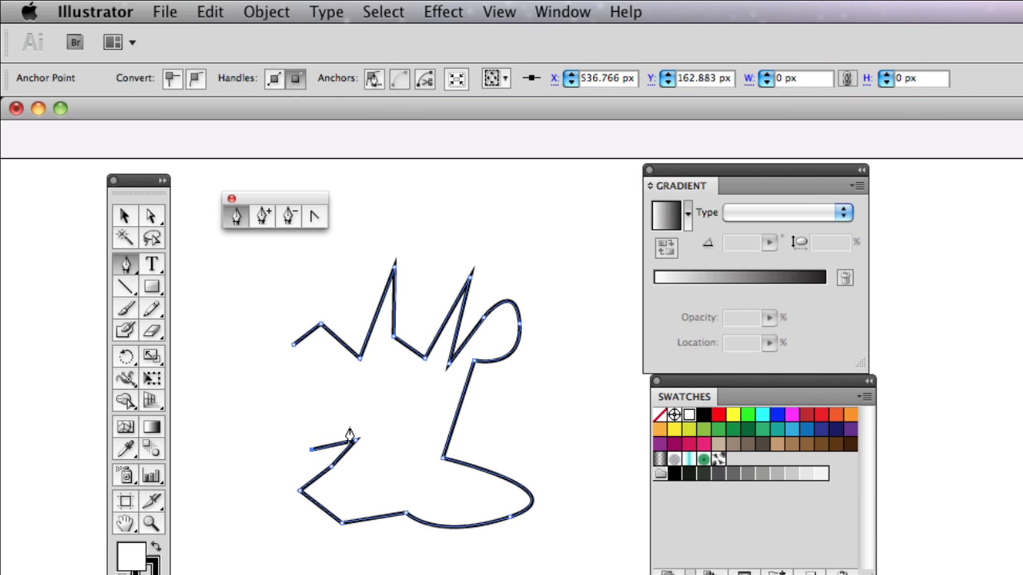
pyautogui.click(359, 415)
pyautogui.click(286, 424)
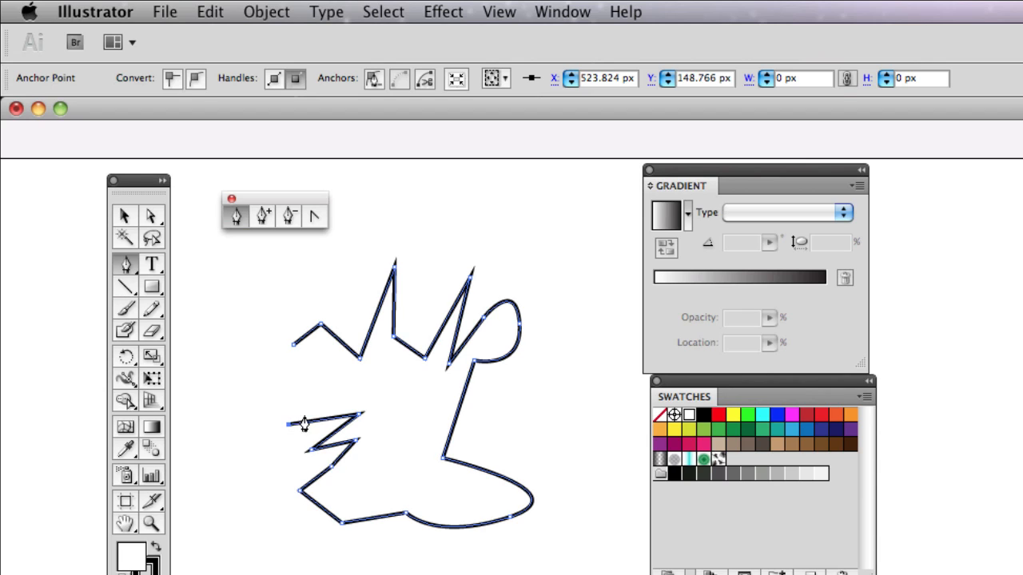
pyautogui.click(338, 388)
pyautogui.click(254, 387)
pyautogui.click(321, 359)
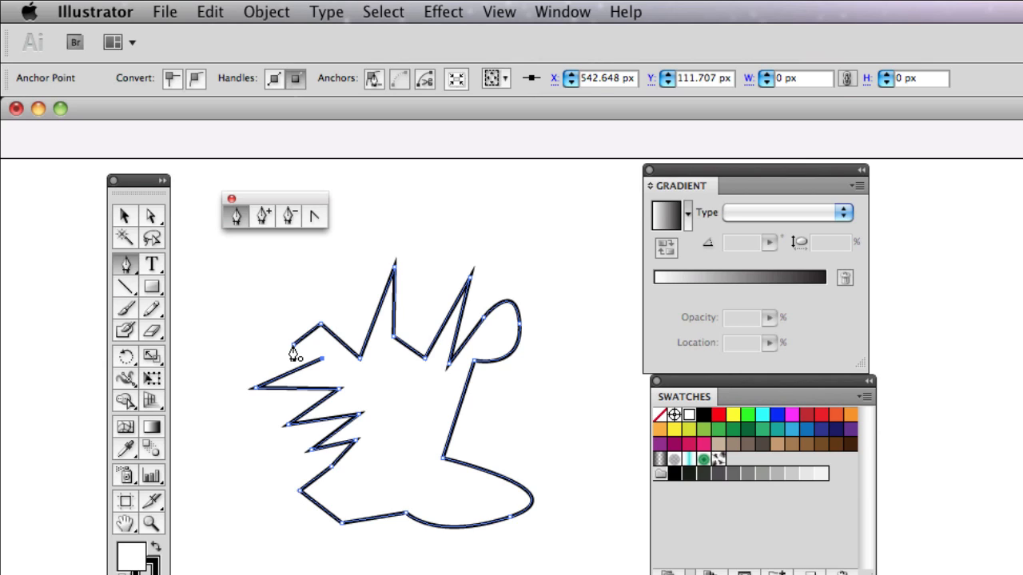
pyautogui.click(292, 346)
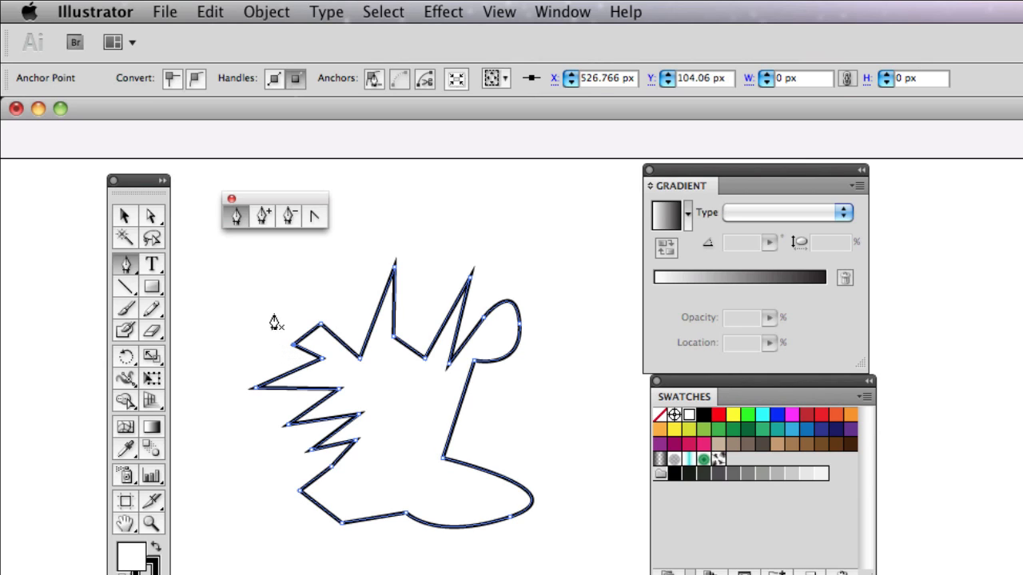
# Fill the closed shape with the red swatch and deselect it.
pyautogui.click(124, 215)
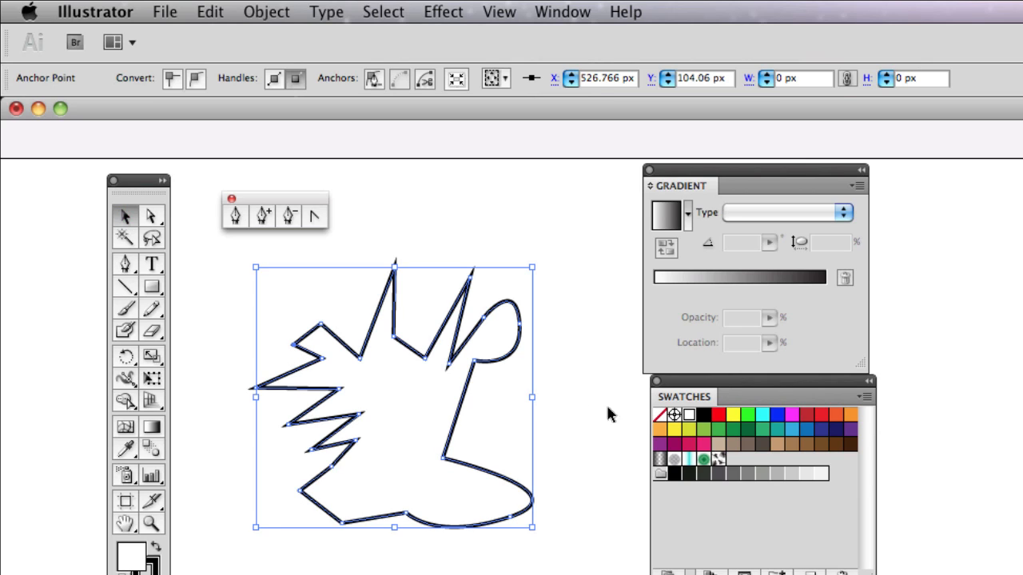
pyautogui.click(718, 415)
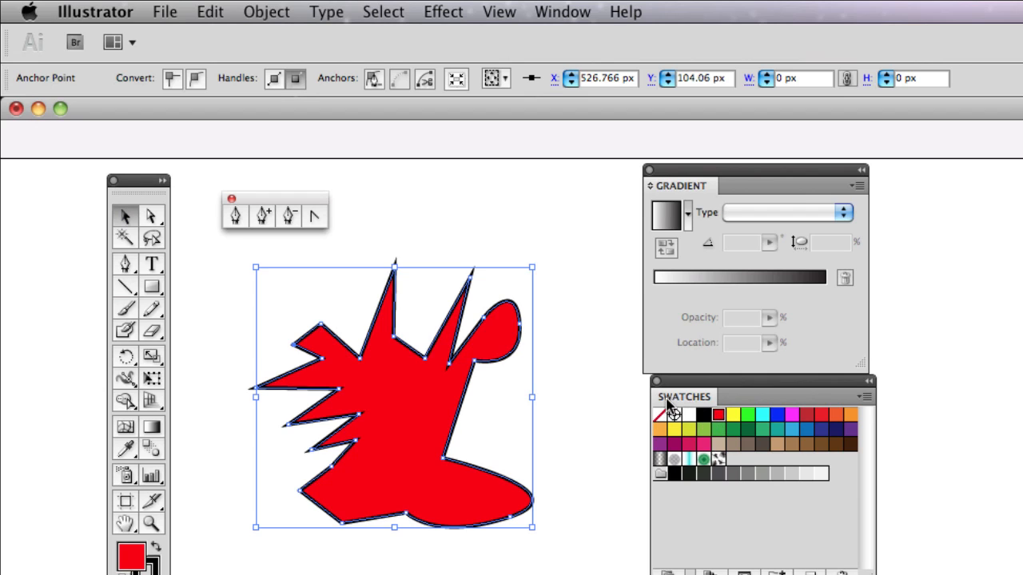
pyautogui.click(598, 396)
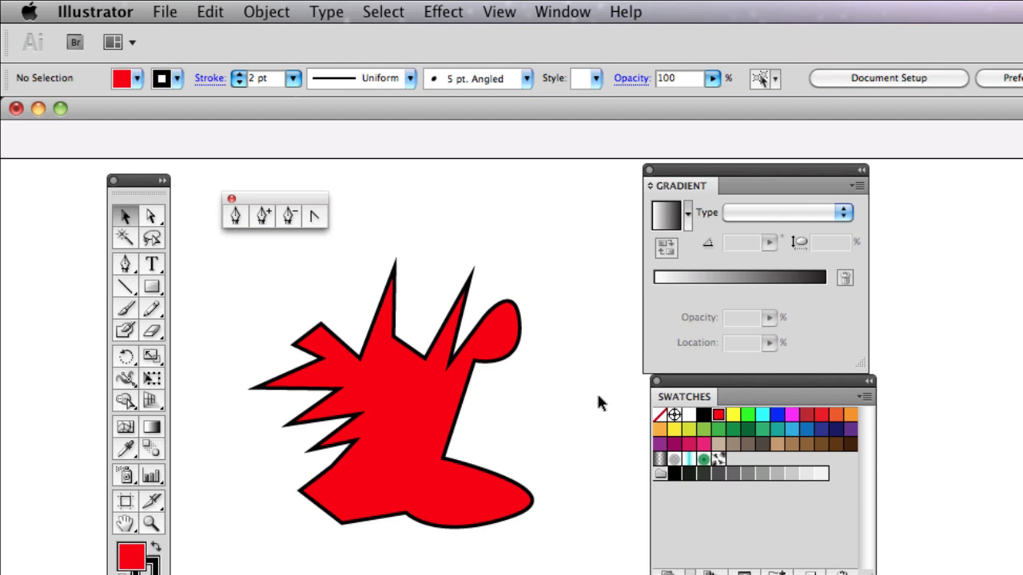